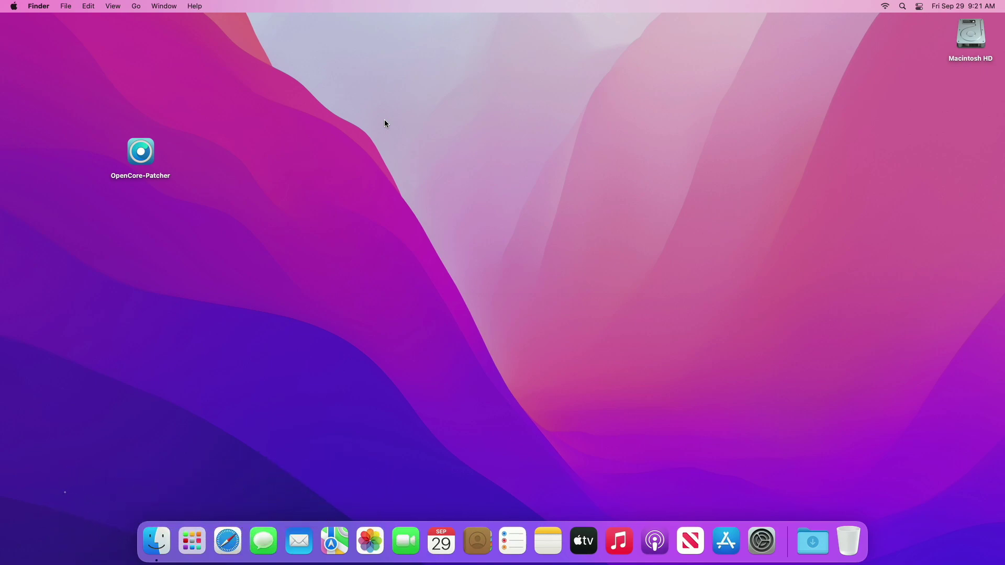
Step: Review the Mac's overview and automatic software update settings, then close both windows
click(2, 4)
click(15, 21)
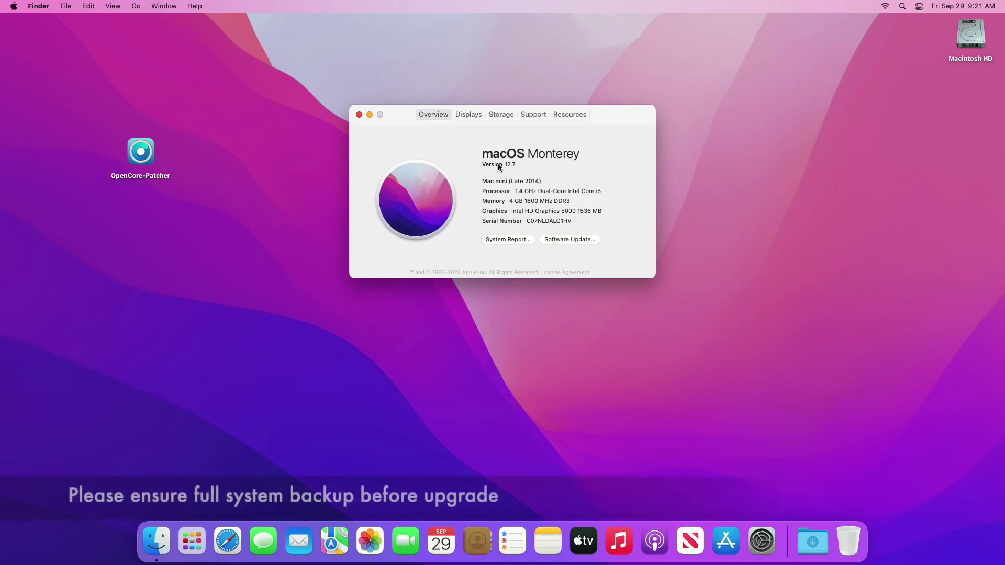
click(569, 239)
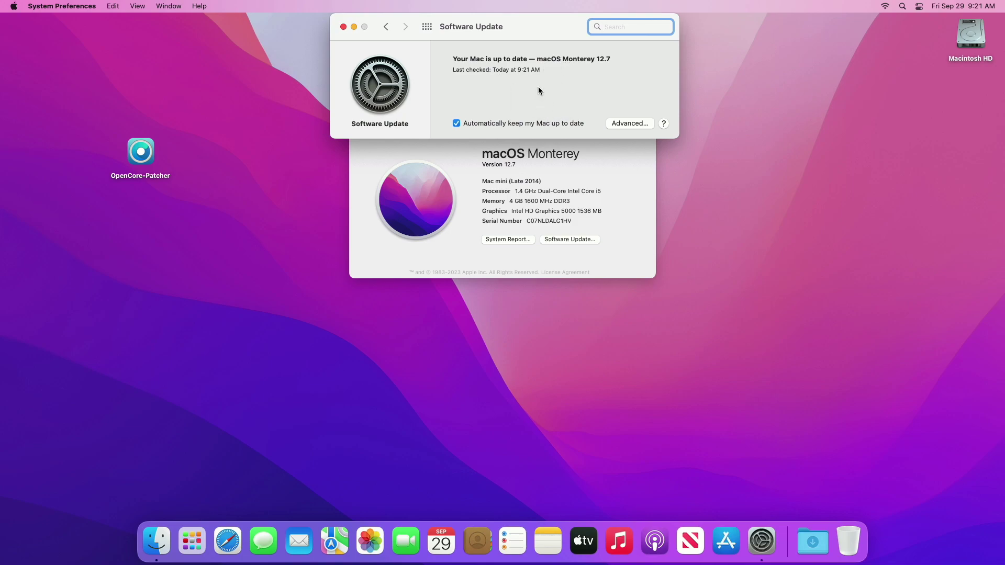
click(630, 124)
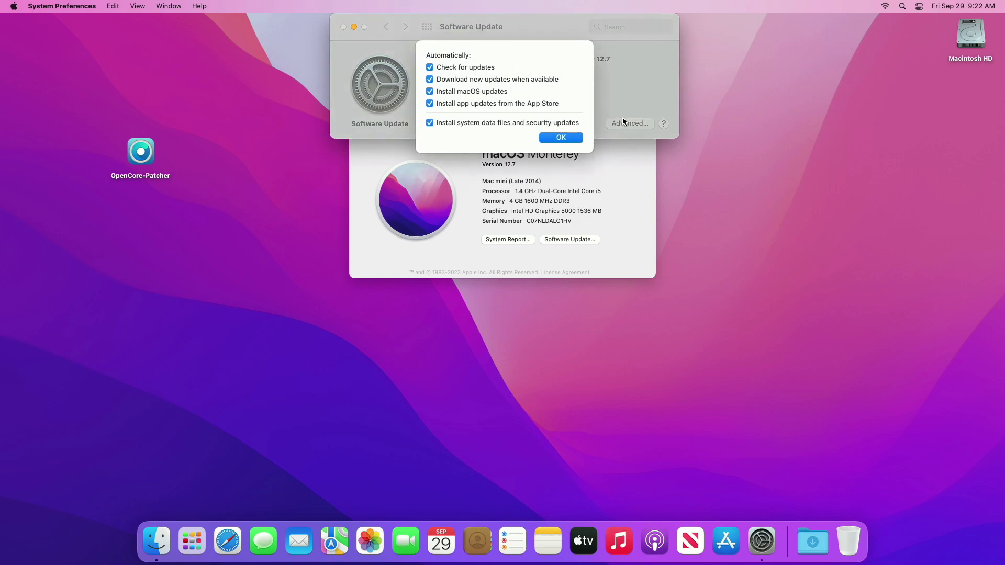
click(565, 139)
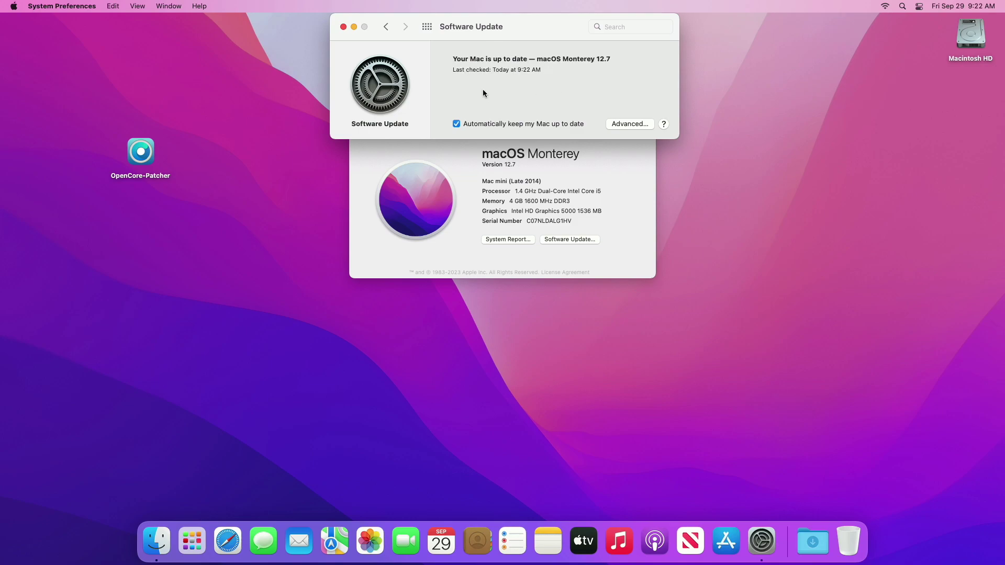
click(343, 28)
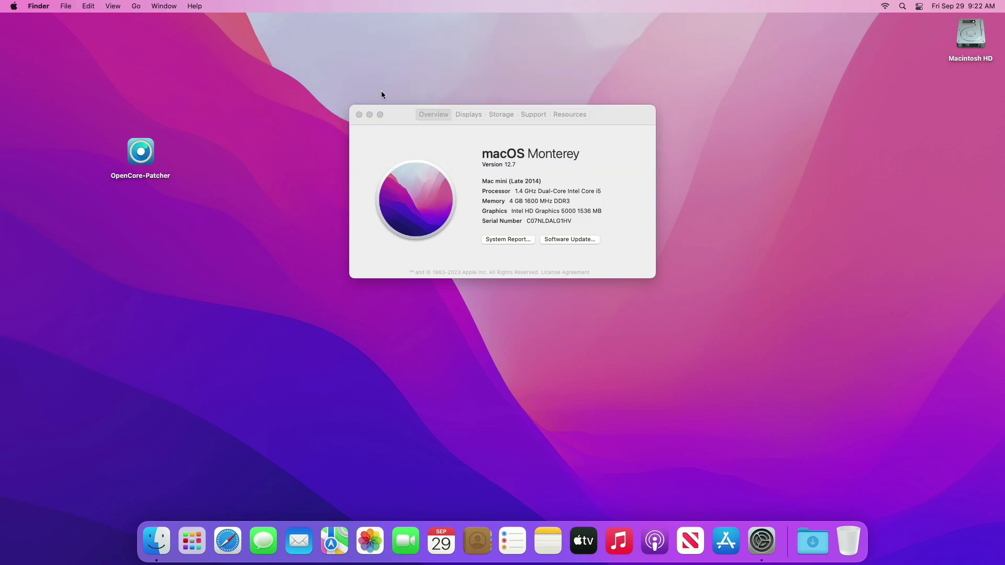
click(359, 115)
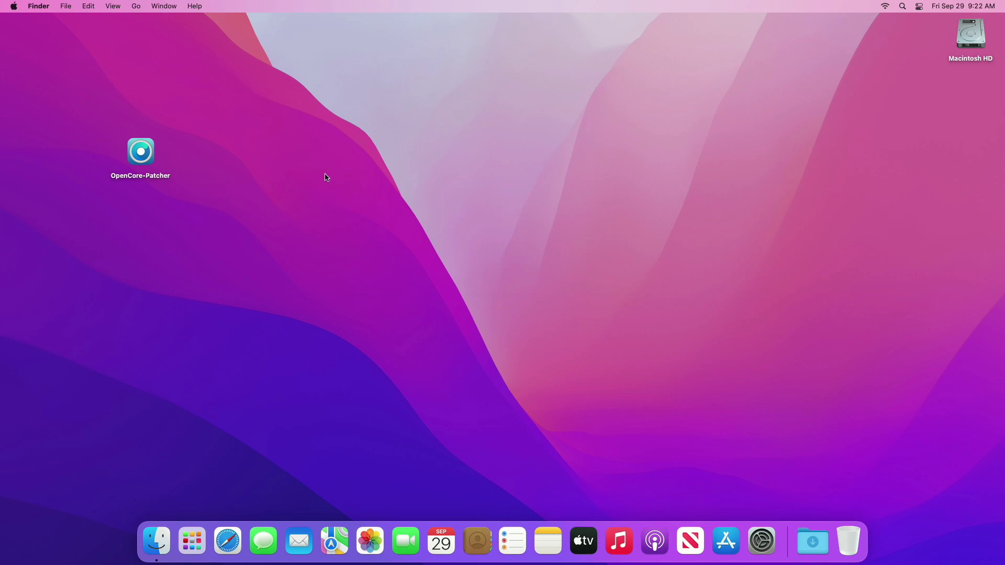
Step: Launch the OpenCore-Patcher app from the desktop with its right-click Open command
click(141, 152)
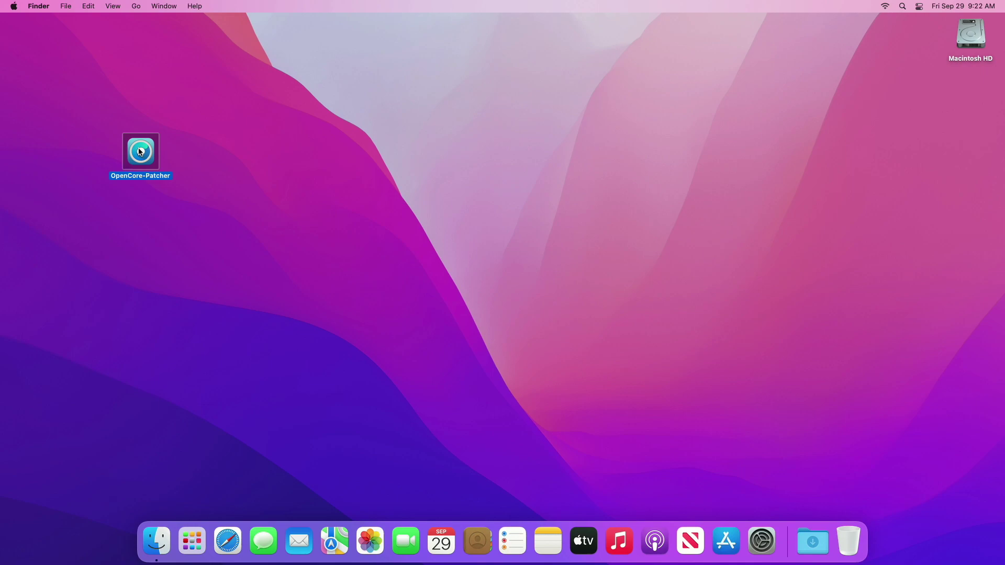
right_click(140, 151)
click(152, 155)
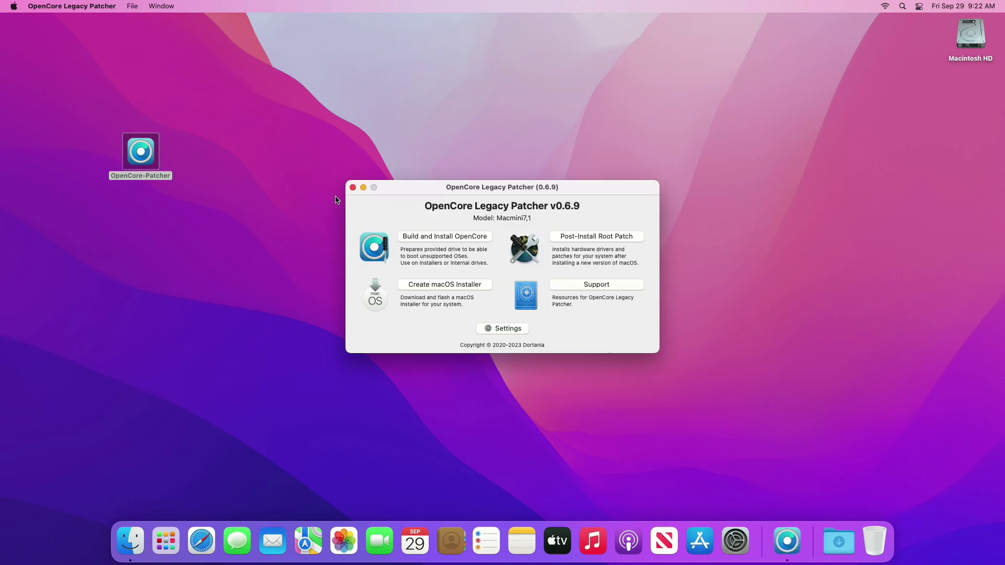
Step: Build OpenCore for Macmini7,1 and install it to disk0s1 on the 240.1 GB disk, authorised with the admin password
click(467, 240)
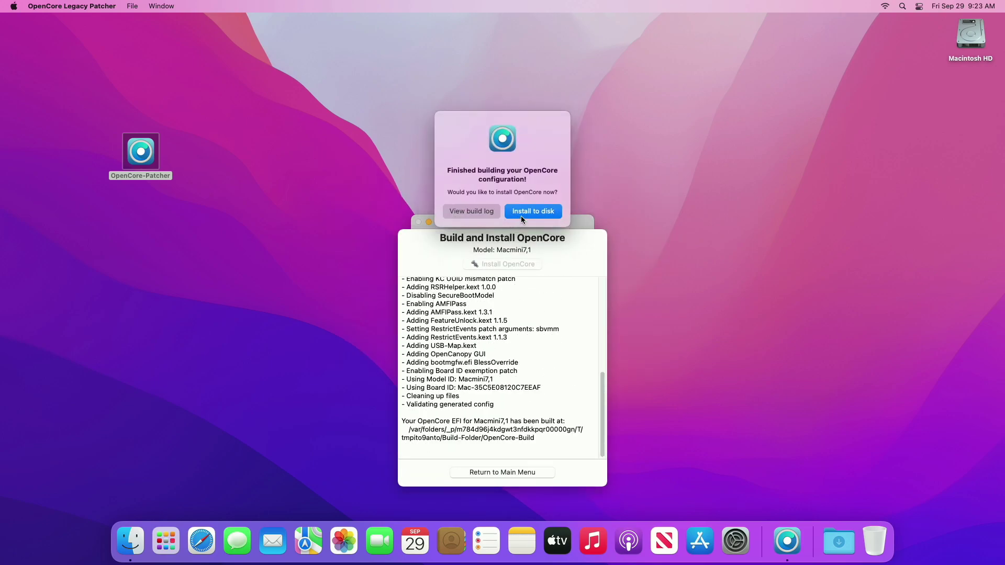
click(520, 216)
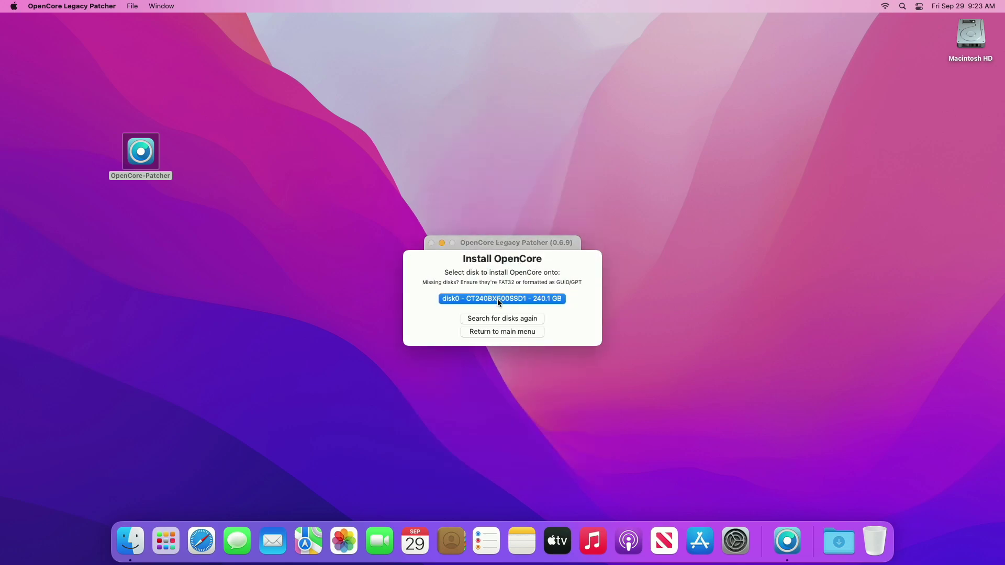
click(497, 300)
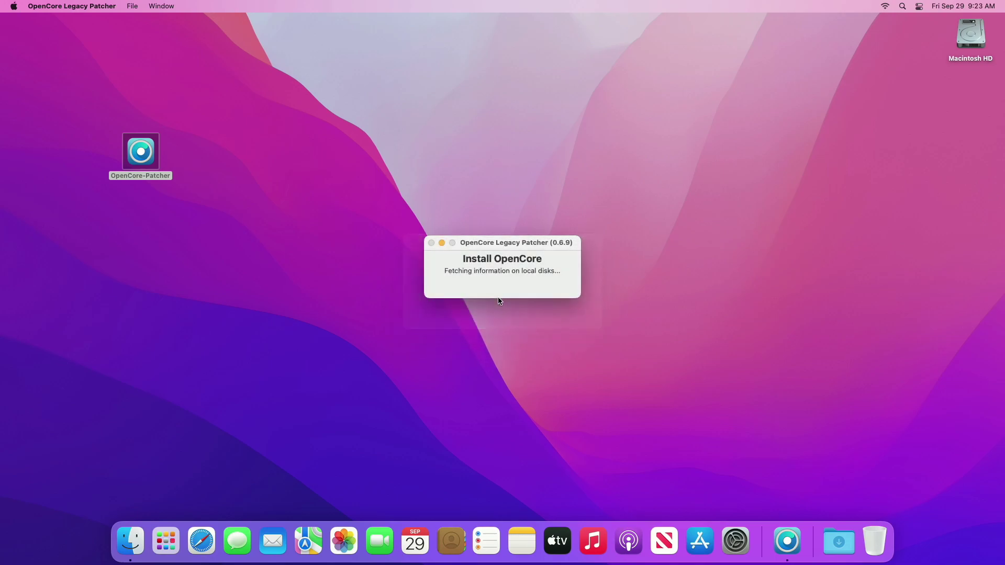
click(504, 280)
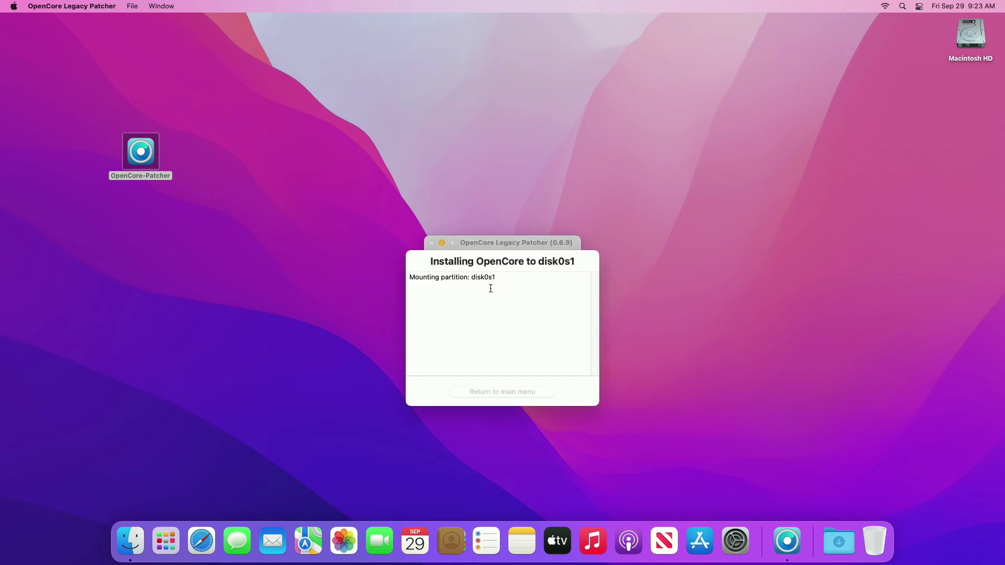
text(****)
key(Return)
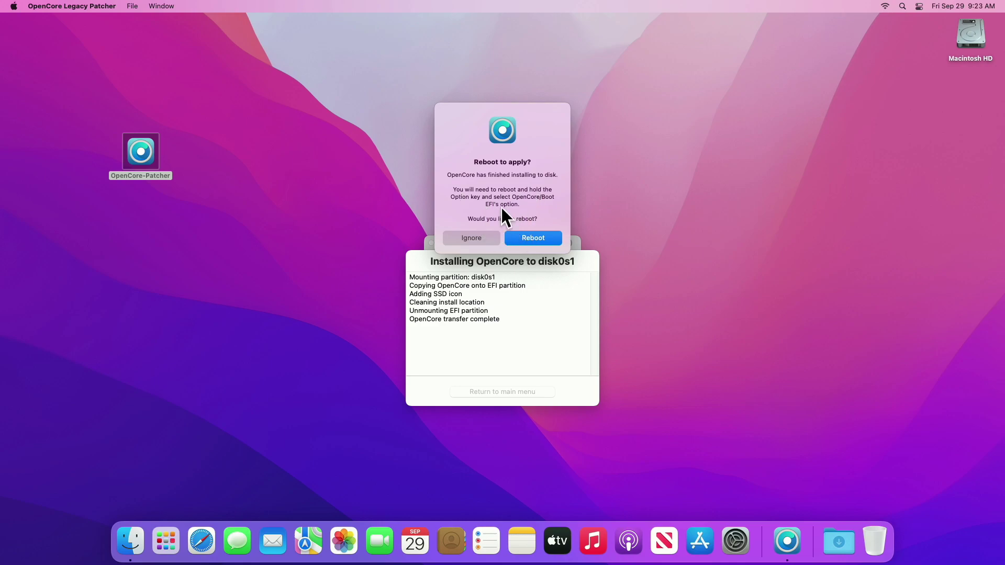
Step: Restart the Mac and boot from the EFI Boot entry
click(516, 243)
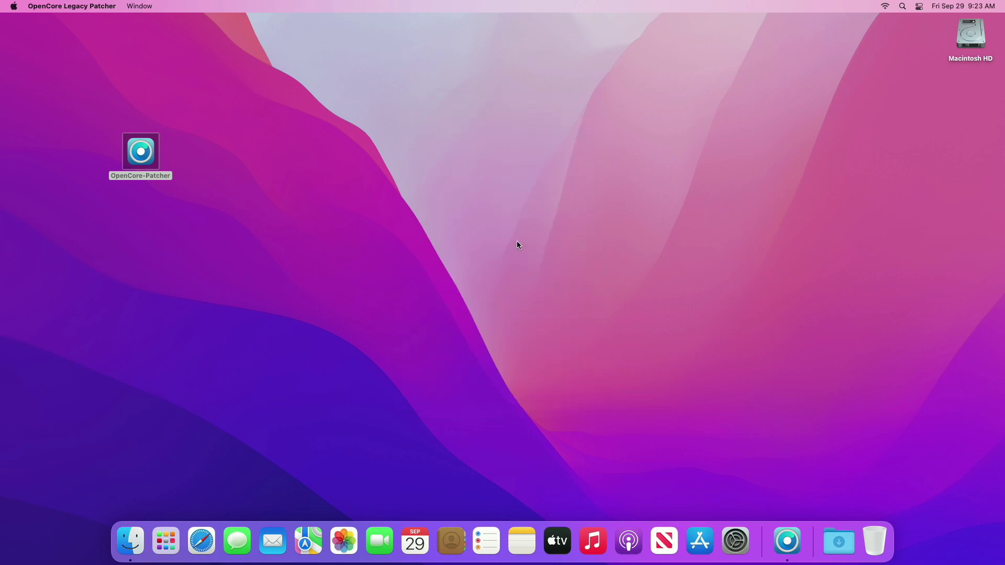
click(582, 192)
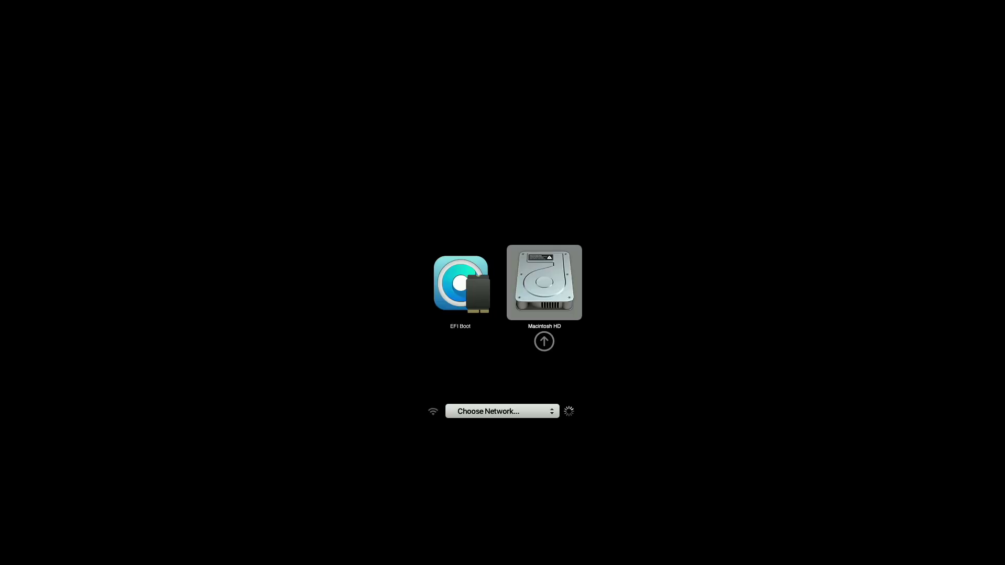
click(475, 276)
key(Return)
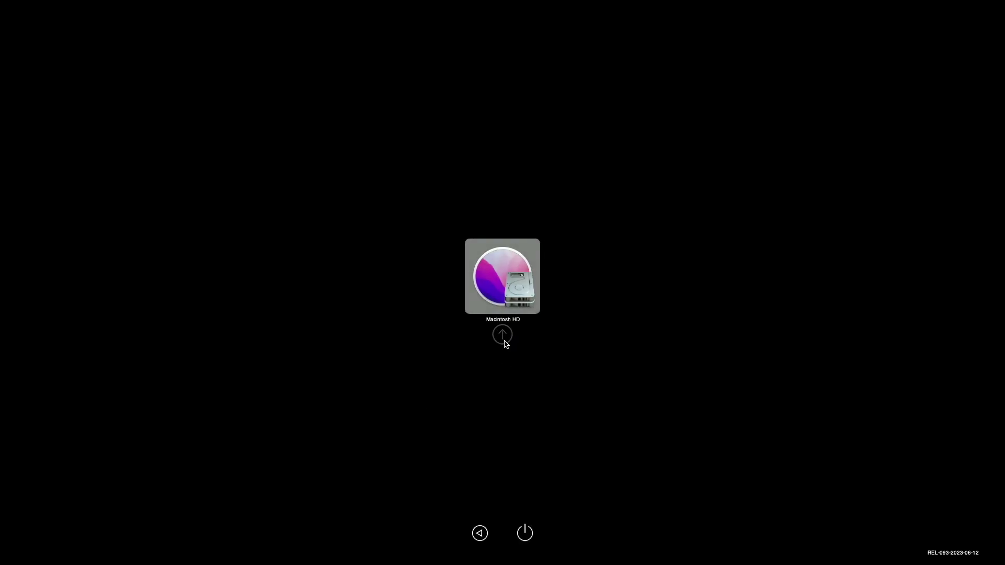
Step: Start Macintosh HD through OpenCore and log in with the account password
click(504, 337)
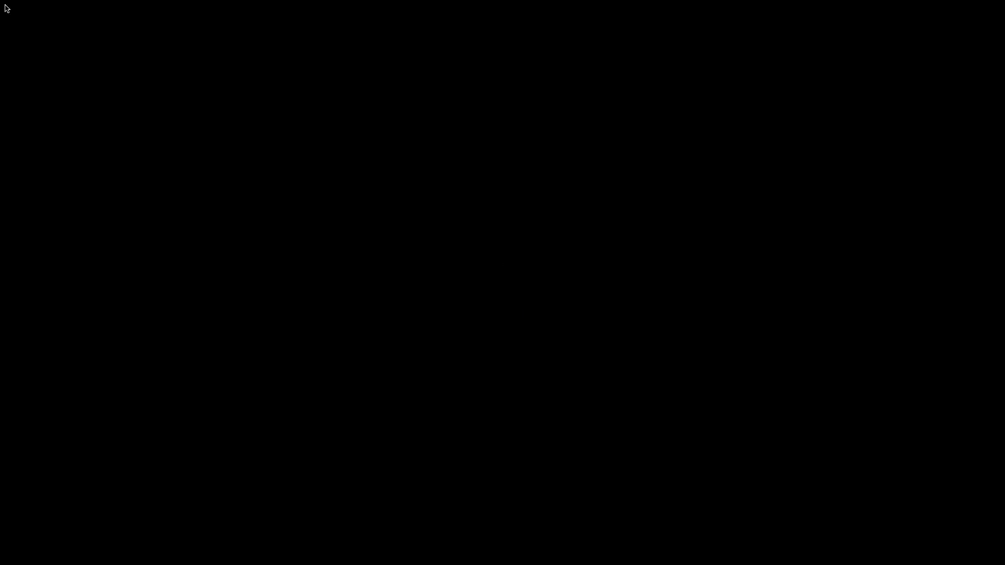
text(****)
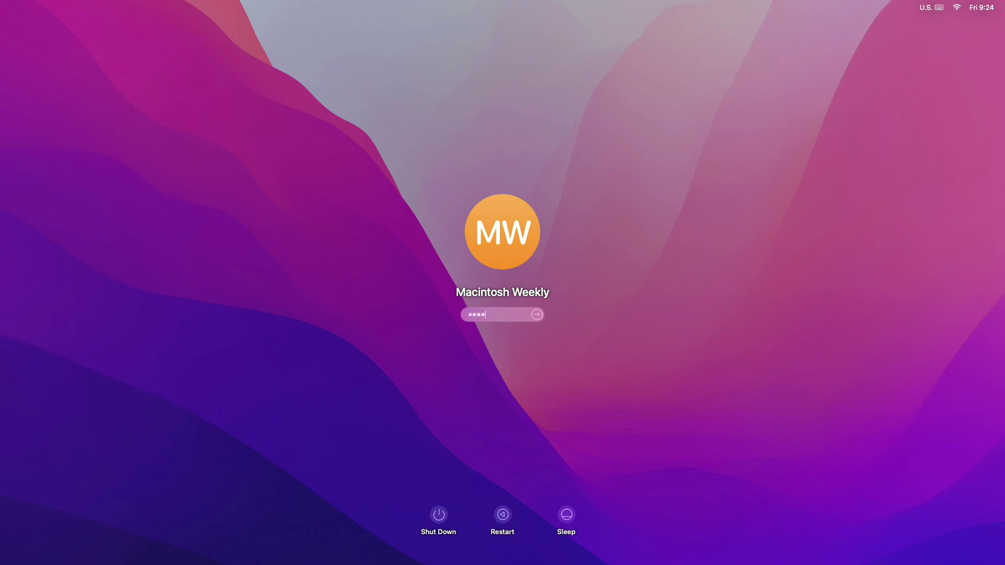
key(Return)
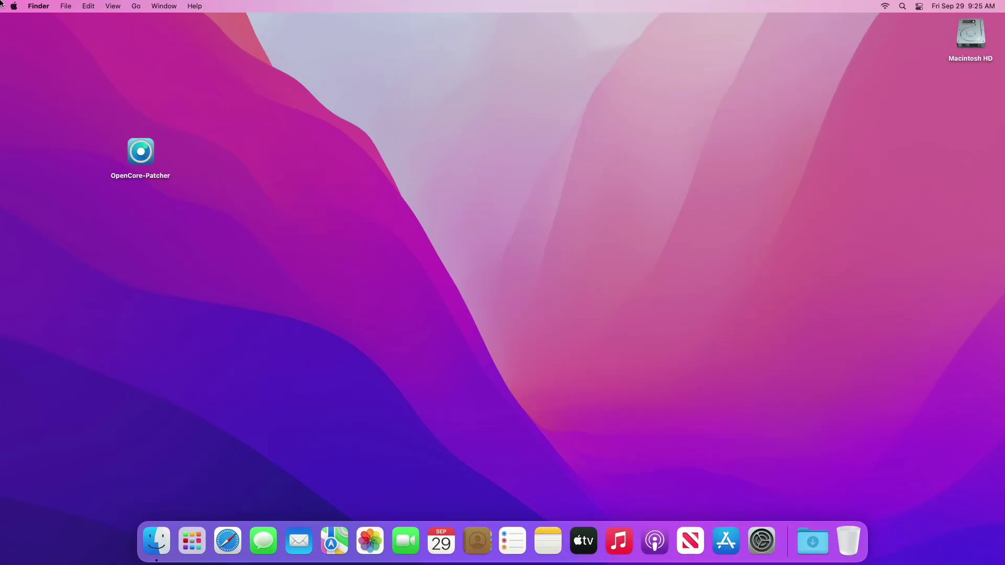
Step: Find macOS Sonoma 14.0 (5.9 GB) in Software Update via About This Mac and choose Upgrade Now
click(14, 6)
click(32, 22)
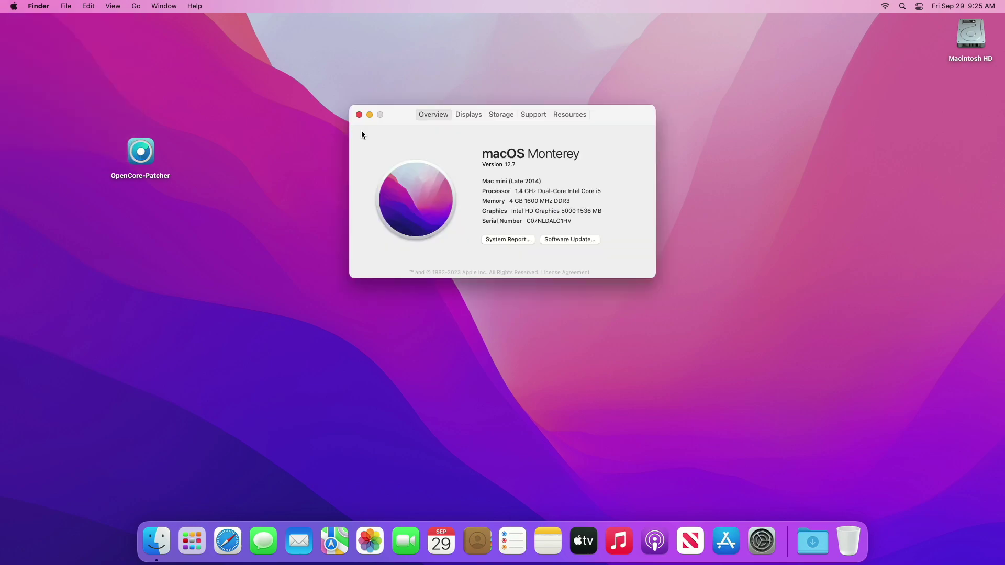
click(563, 240)
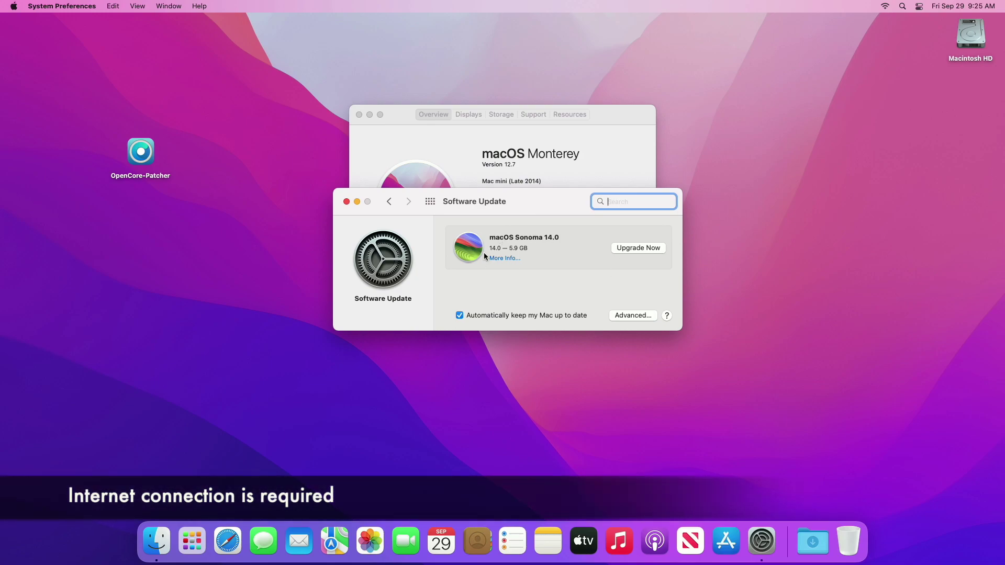
click(637, 249)
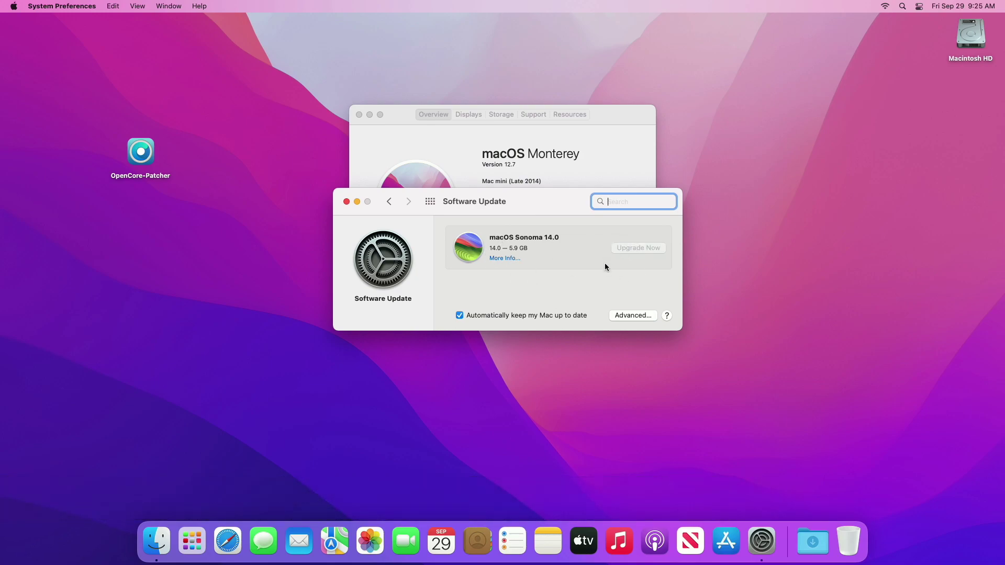
Step: Agree to the macOS Sonoma licence and let the download finish preparing the restart
click(641, 449)
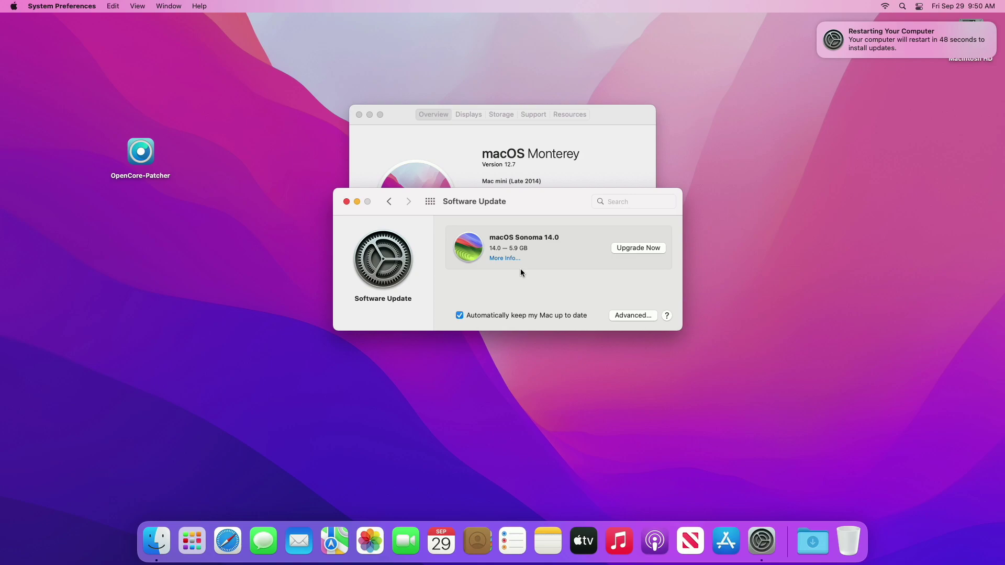
Step: Continue the Sonoma upgrade and boot the macOS Installer entry from the OpenCore picker
click(627, 248)
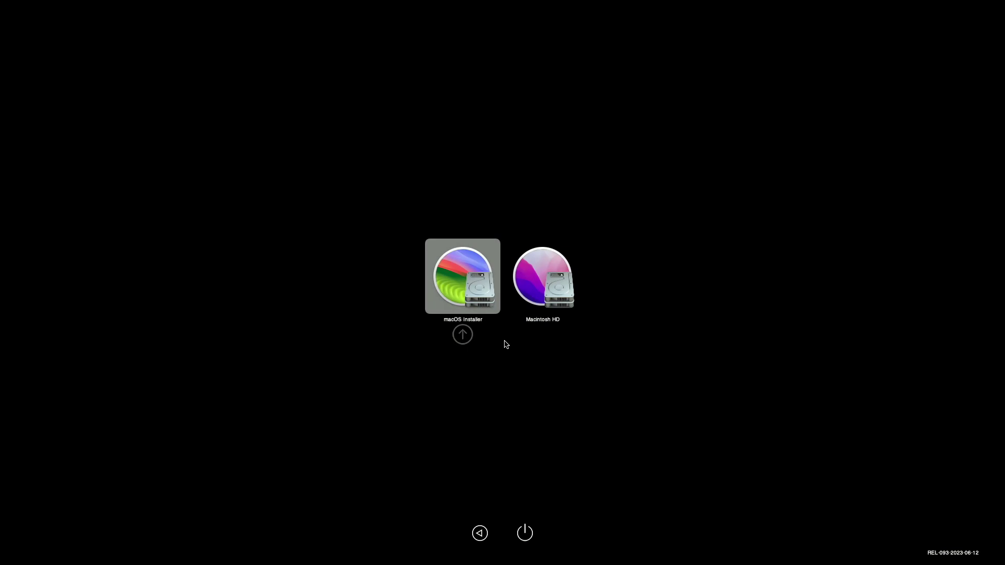
key(Return)
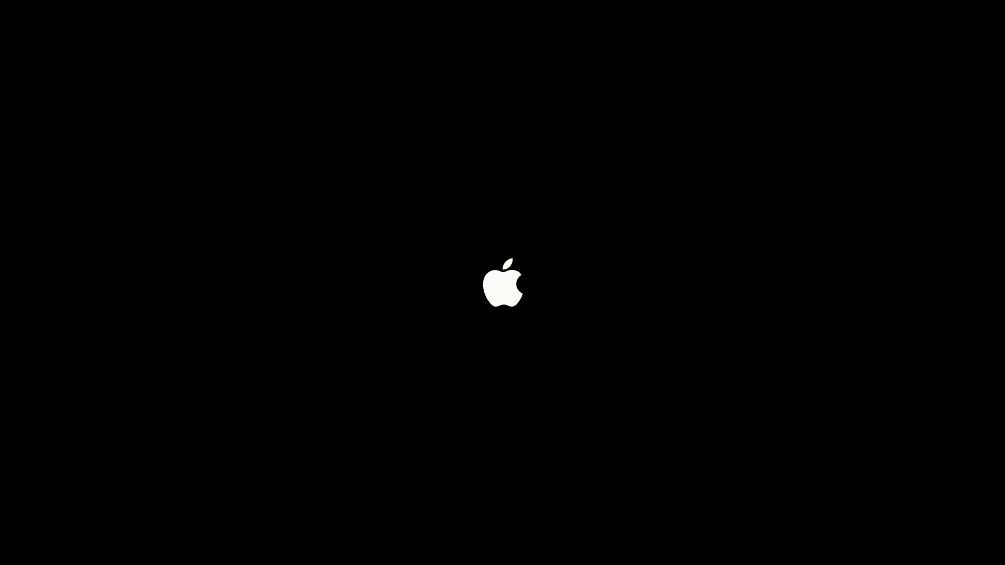